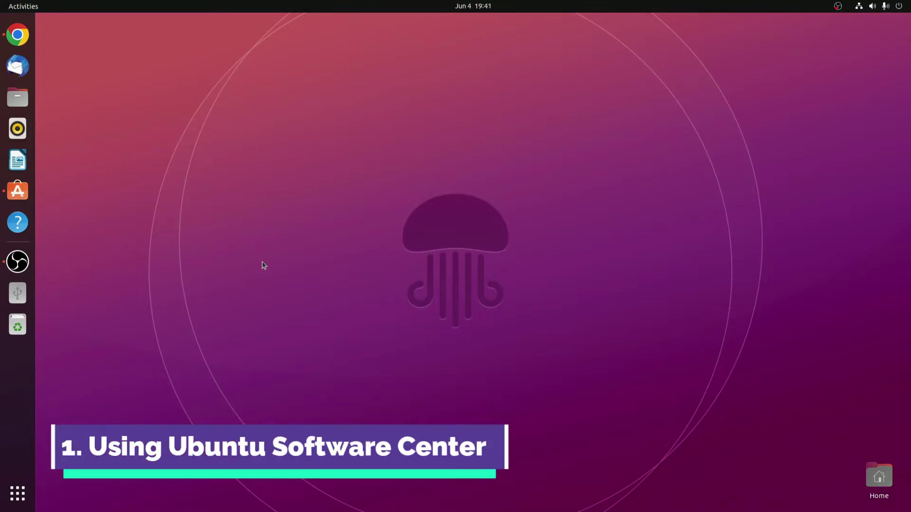
Open Ubuntu Software's Installed list and start uninstalling GNU Image Manipulation Program.
click(11, 196)
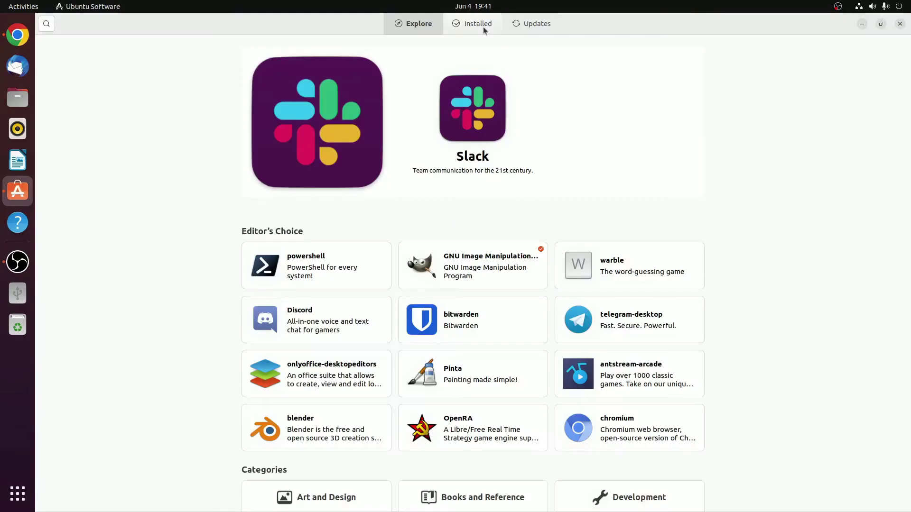
click(484, 30)
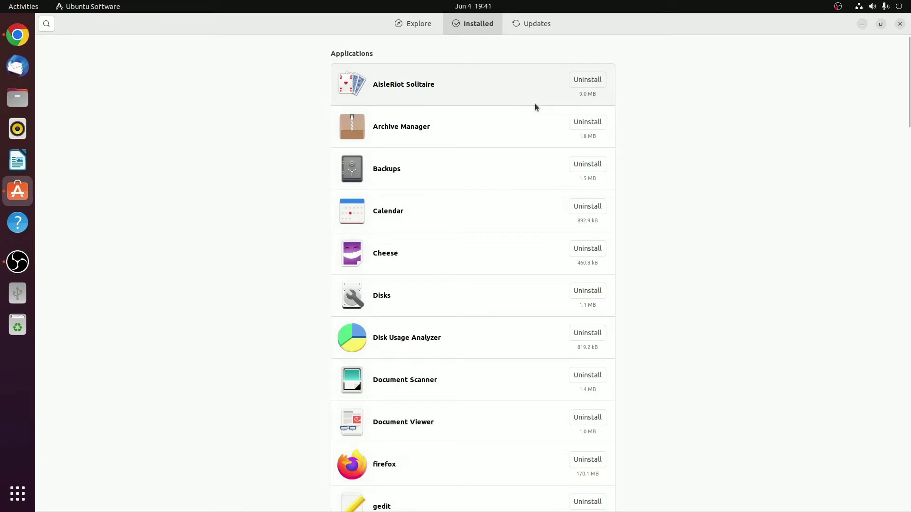
scroll(534, 104, down, 12)
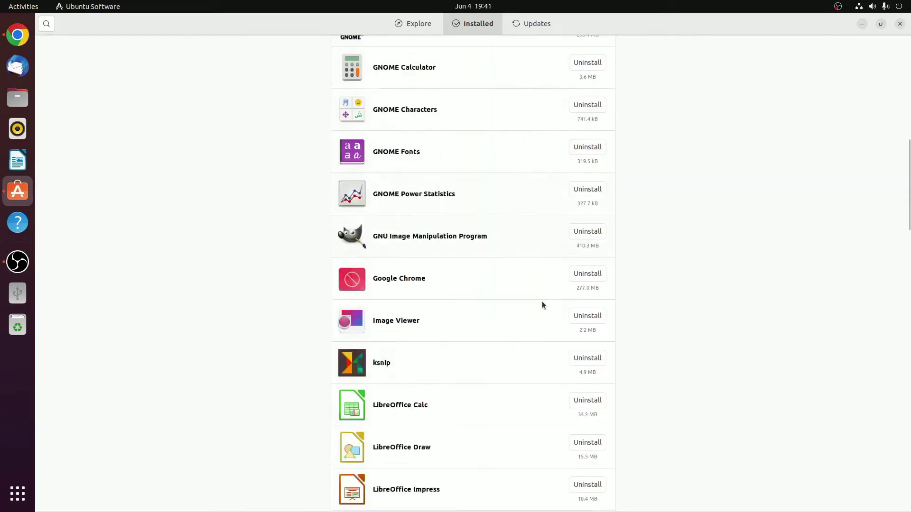
scroll(536, 316, up, 12)
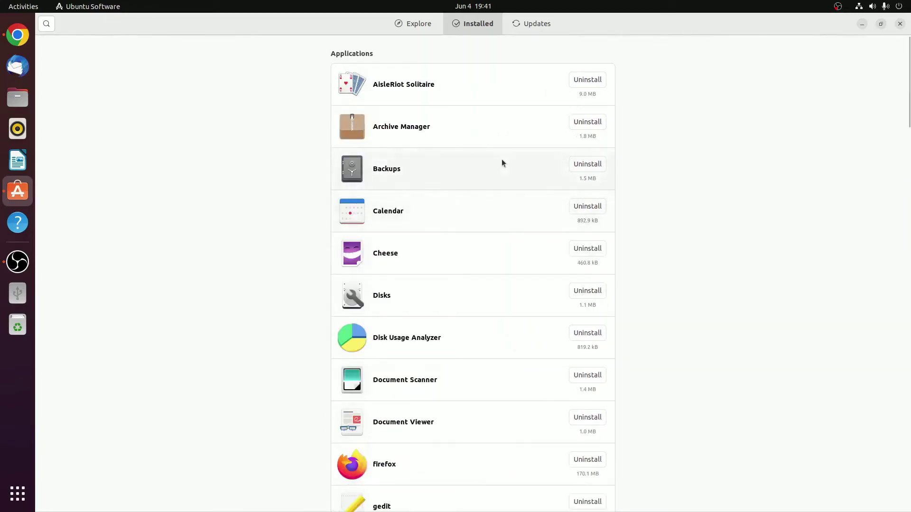
scroll(509, 149, down, 3)
scroll(509, 149, down, 8)
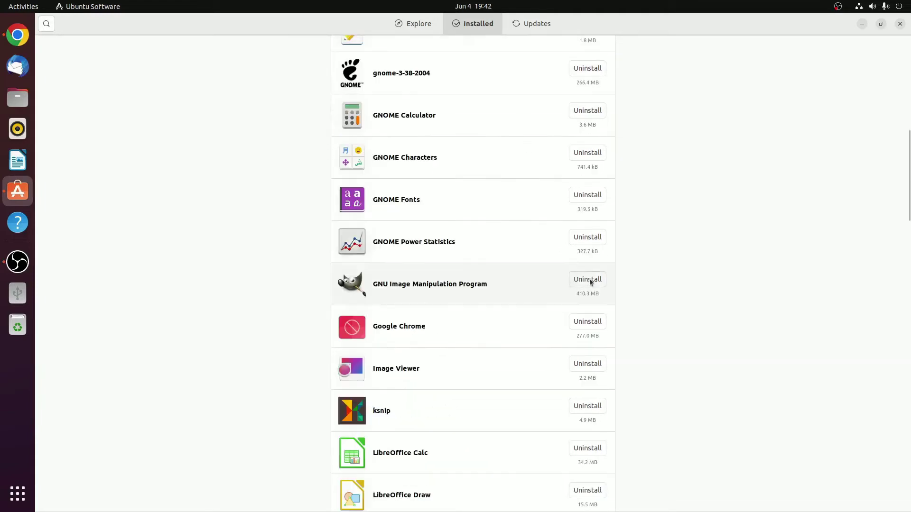
click(587, 280)
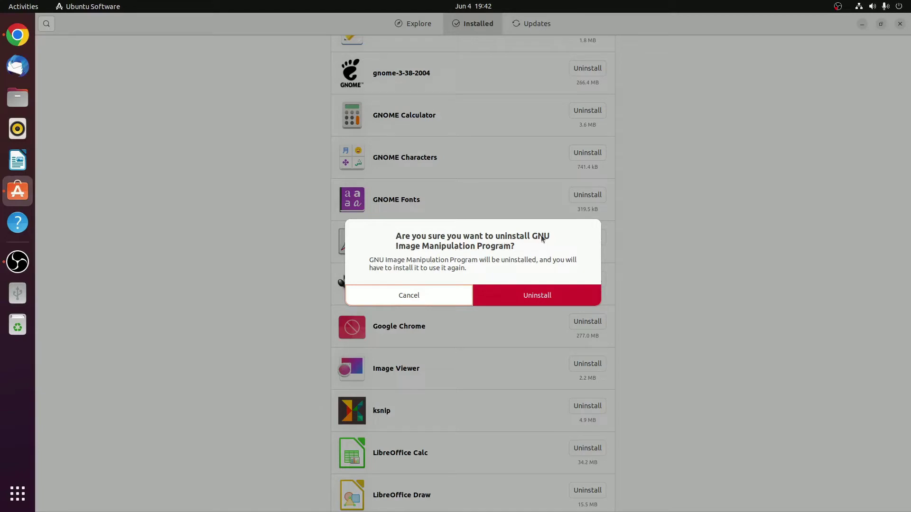
Confirm the GIMP uninstall and authenticate with the account password.
click(556, 294)
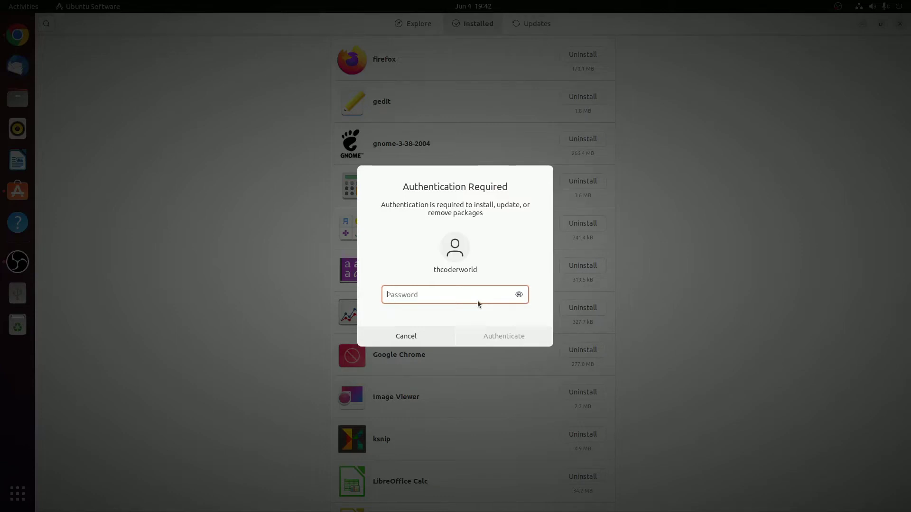
text(****)
click(516, 335)
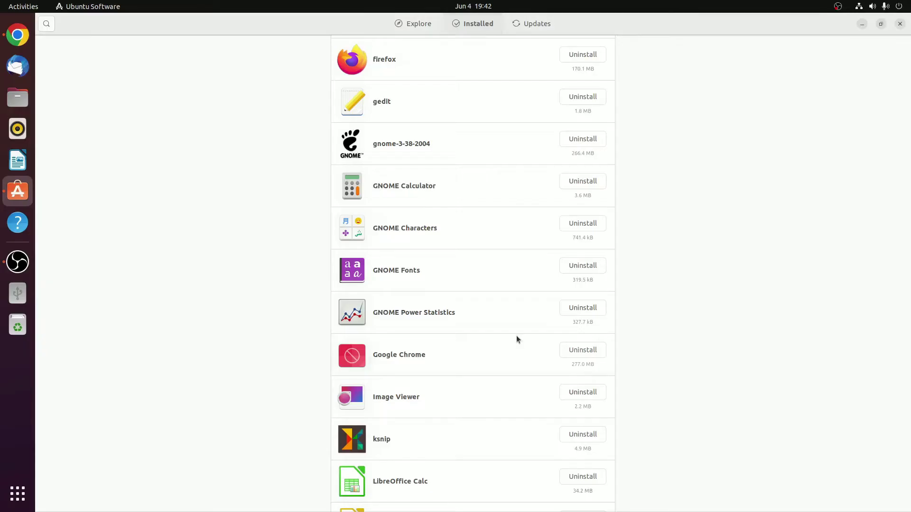
scroll(517, 335, down, 3)
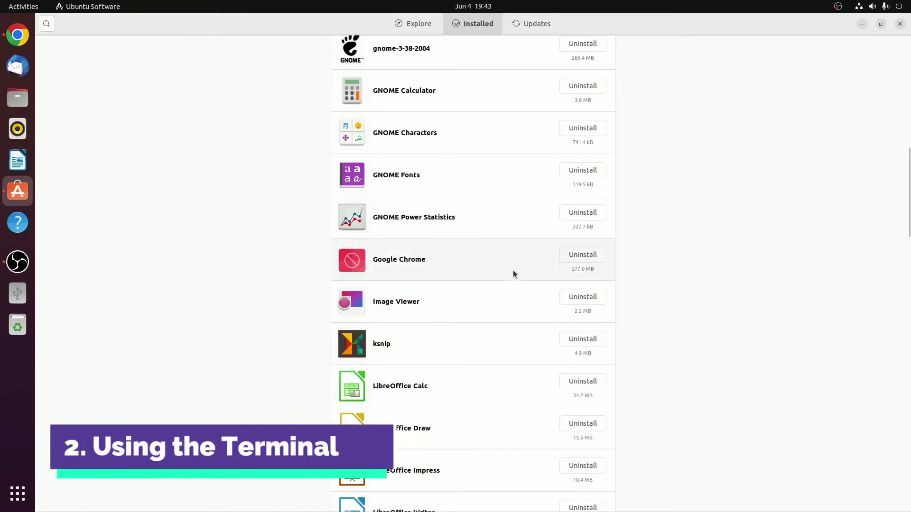
Minimize Ubuntu Software, launch Terminal from the application grid and enlarge its window.
scroll(629, 224, down, 2)
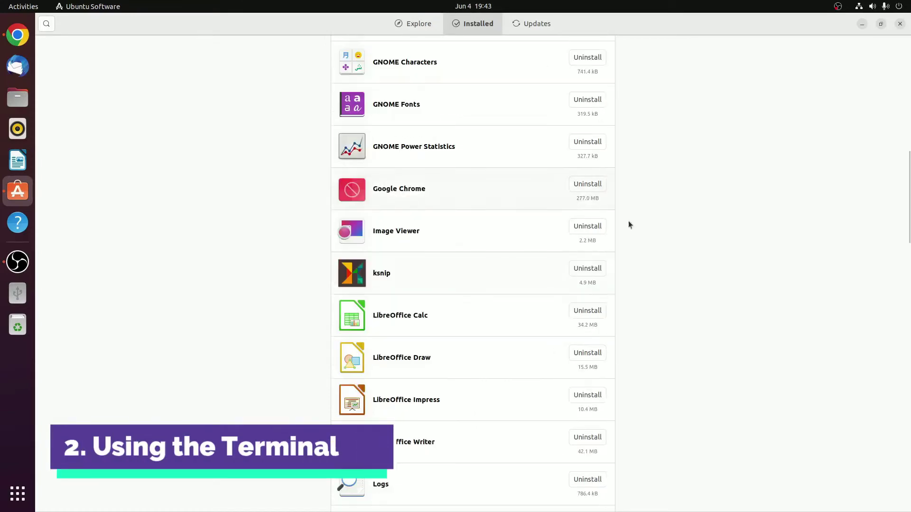
click(862, 23)
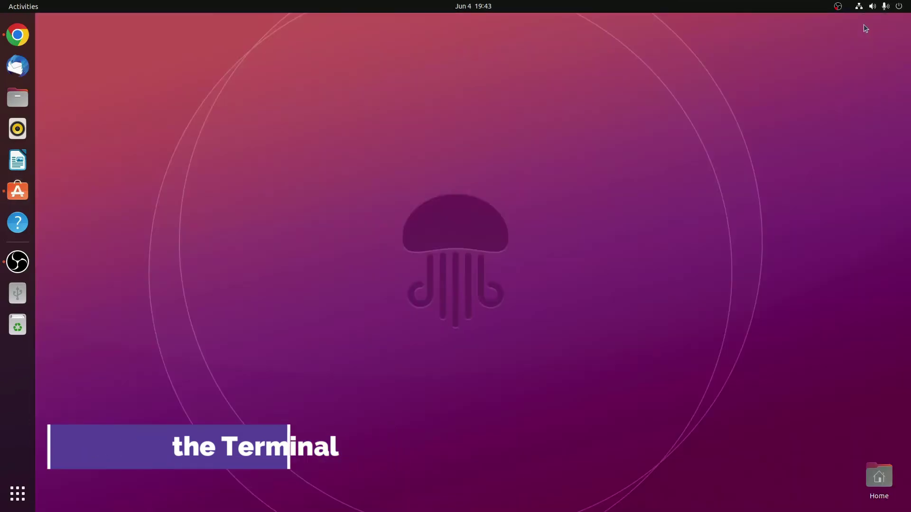
click(17, 494)
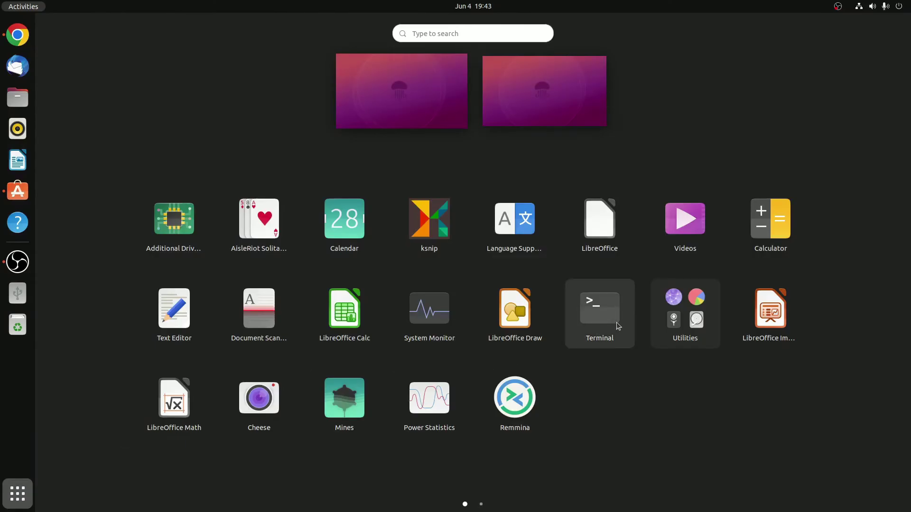
click(592, 316)
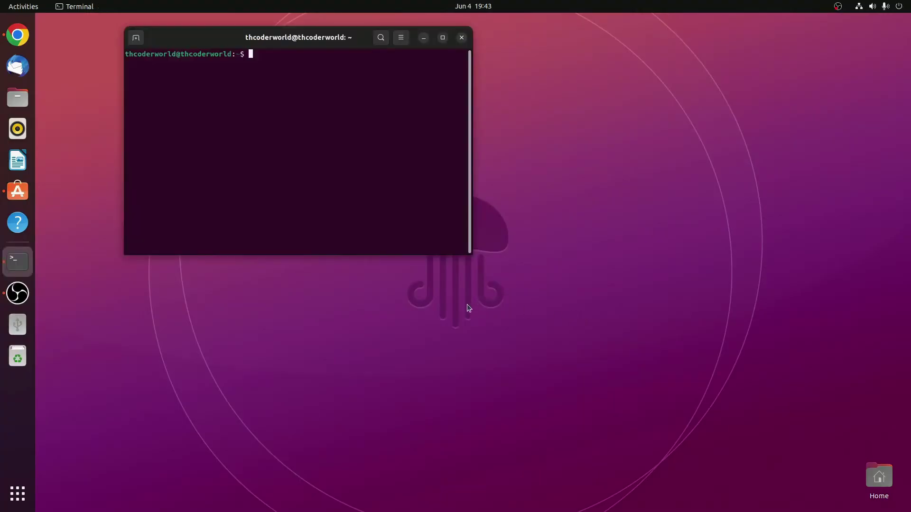
drag(469, 255, 798, 478)
Resize the Terminal and run sudo apt-get remove vlc, which reports vlc not installed.
drag(555, 42, 558, 50)
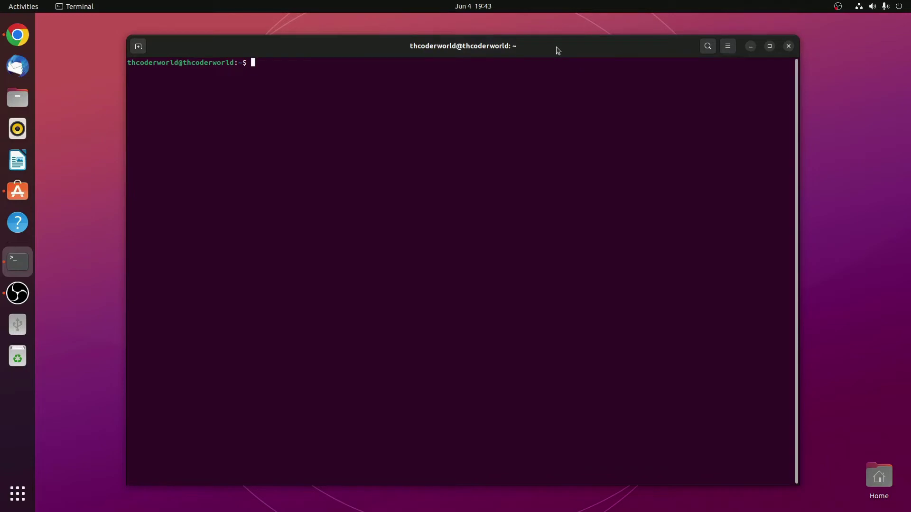
text(sudo apt)
text(-)
text(get remove)
click(22, 507)
scroll(345, 404, down, 1)
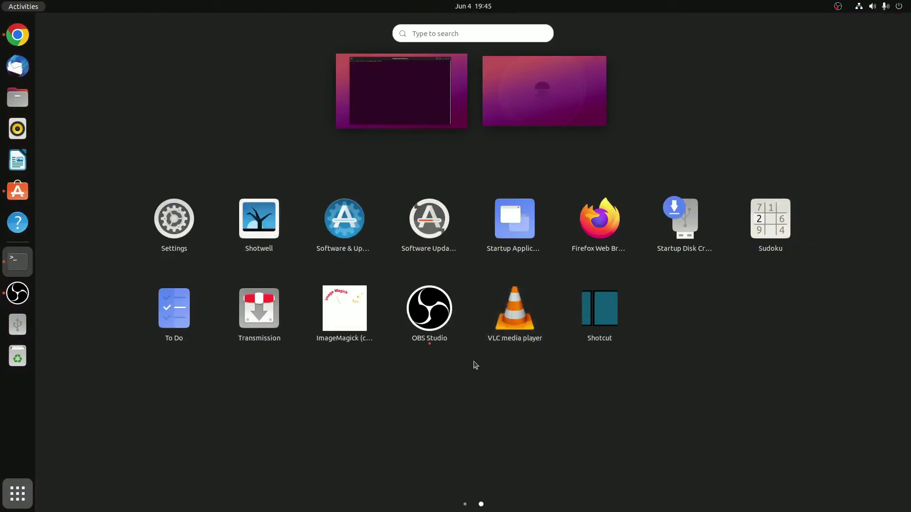
click(18, 261)
text(vl)
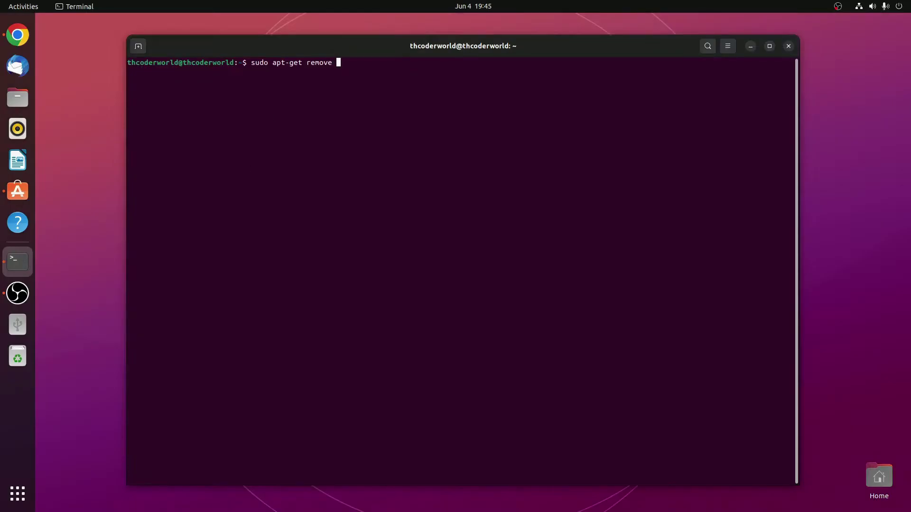
text(c)
key(Return)
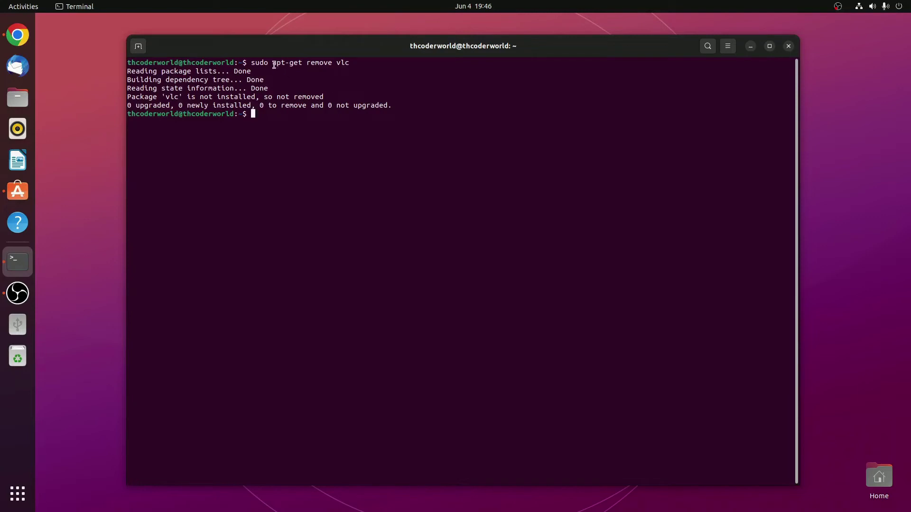
drag(273, 63, 285, 63)
Paste and run snap list, then highlight vlc in the listed snaps.
click(262, 115)
text(snap list)
key(Return)
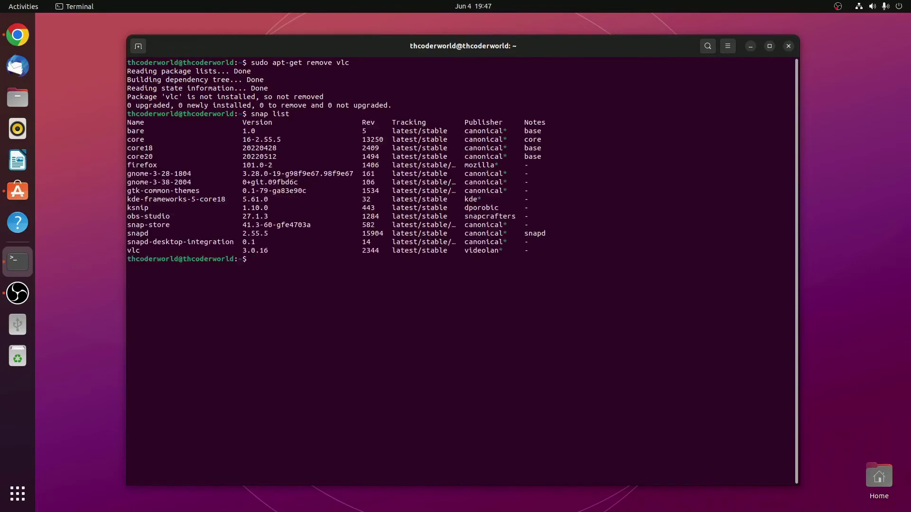
drag(170, 251, 125, 250)
click(278, 260)
Highlight the earlier apt-get and snap list commands, then begin typing sudo snap remove.
double_click(256, 114)
click(305, 269)
drag(273, 62, 285, 63)
click(292, 71)
drag(252, 64, 355, 67)
click(355, 69)
drag(251, 115, 296, 115)
click(282, 264)
text(sudo snap remove)
Run sudo snap remove vlc and highlight the resulting 'vlc removed' message.
text(vlc)
key(Return)
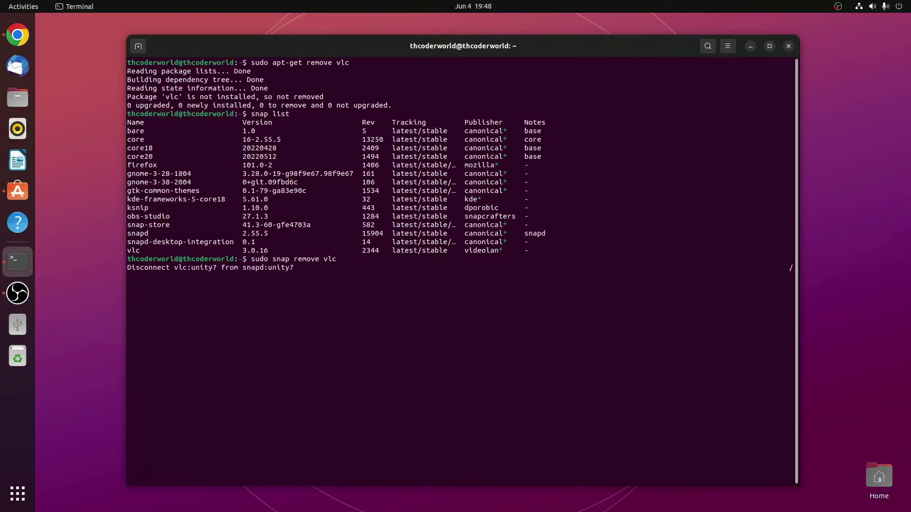
drag(791, 268, 132, 268)
click(201, 266)
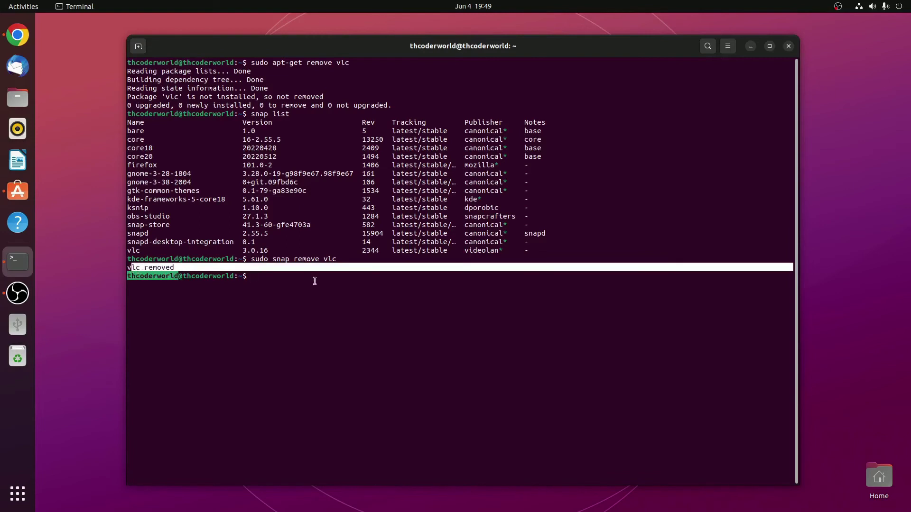
click(285, 284)
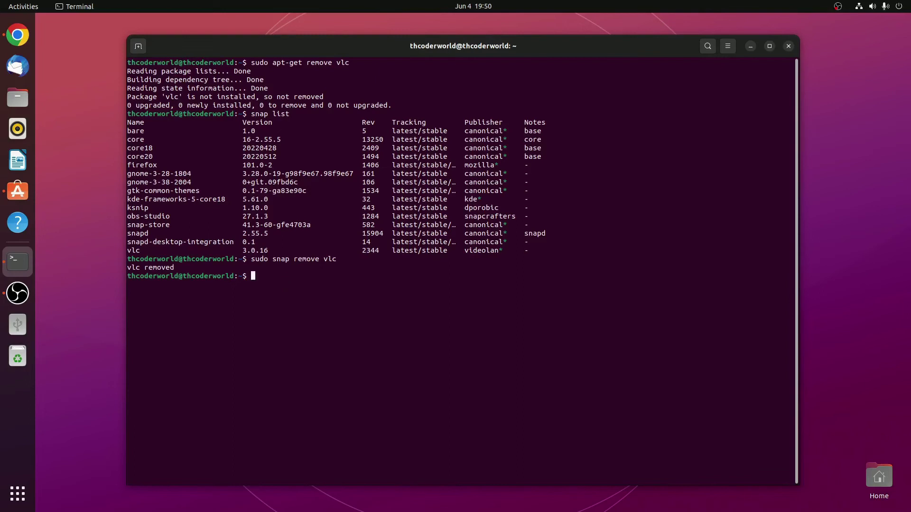
Run flatpak list, which reports the flatpak command is not found.
text(flatpak list)
key(Return)
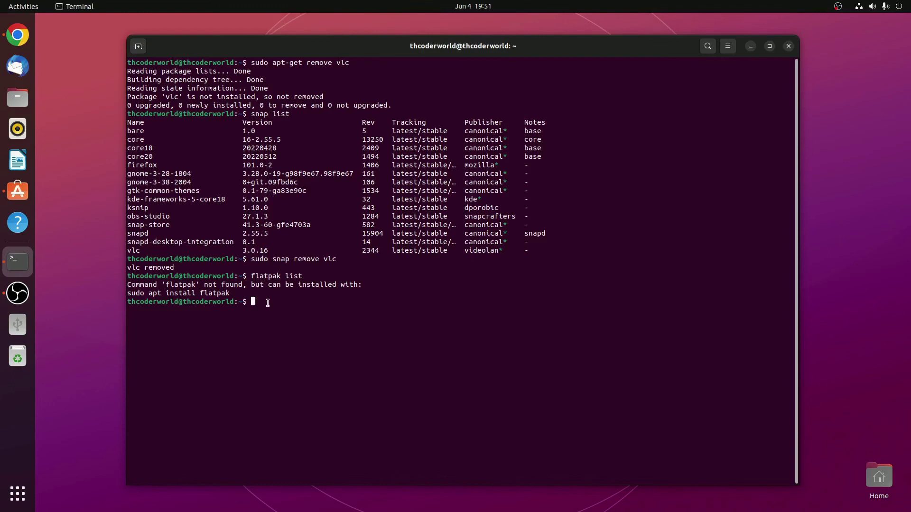
Enter sudo flatpak uninstall firefox at the prompt without running it.
text(sudo flatpak uninstall firefox)
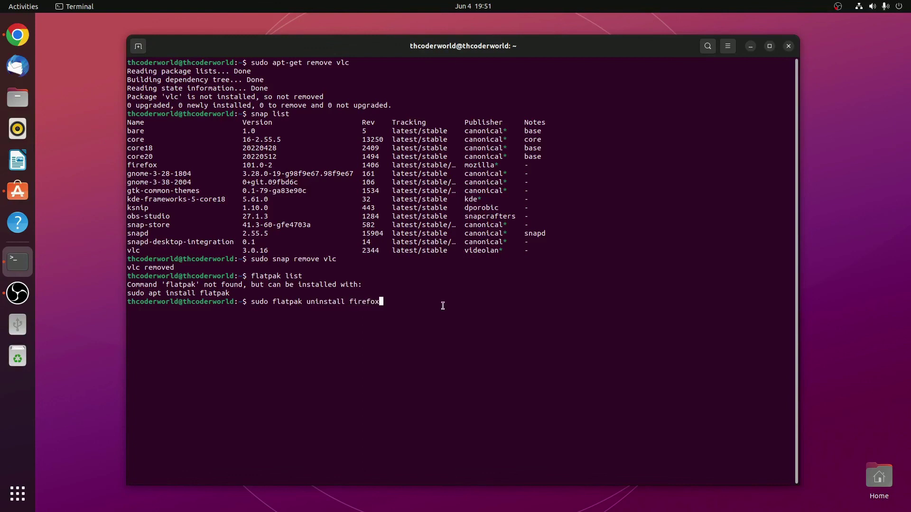